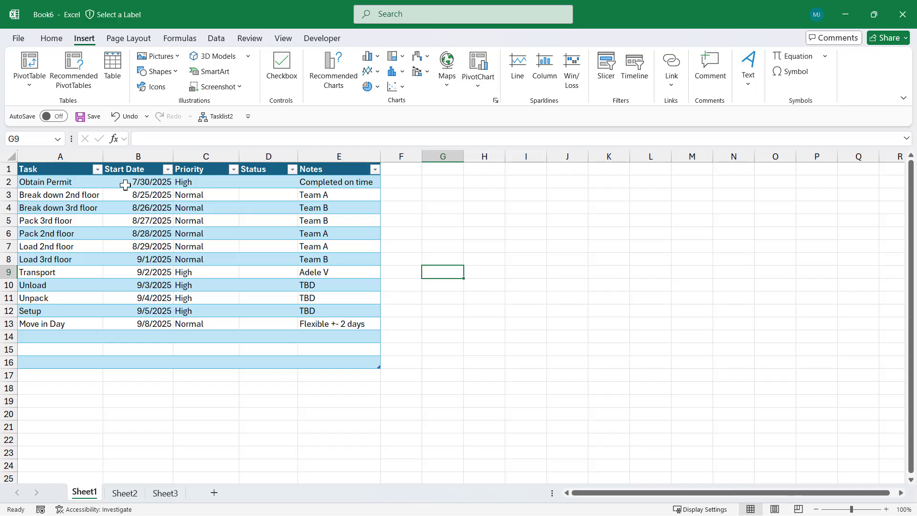
# - Insert a checkbox into the Status cell of the first task and toggle it on and off
pyautogui.click(267, 182)
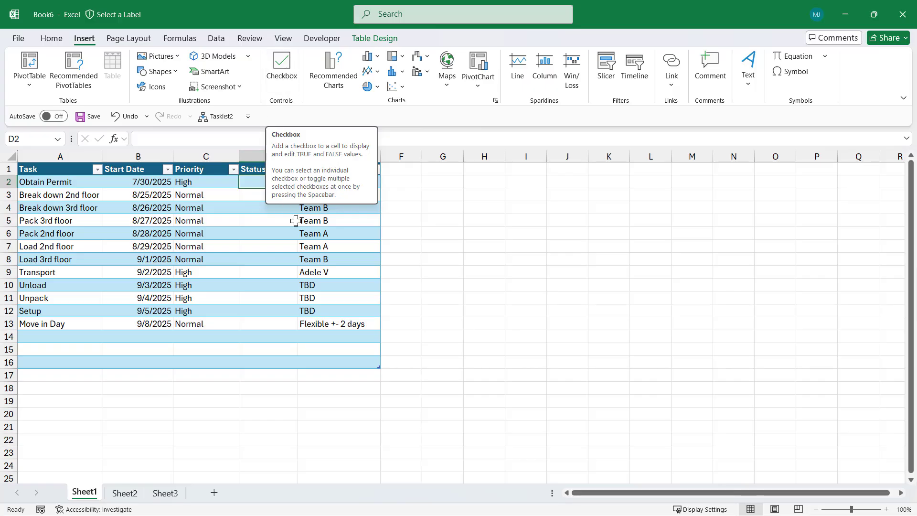
pyautogui.click(283, 63)
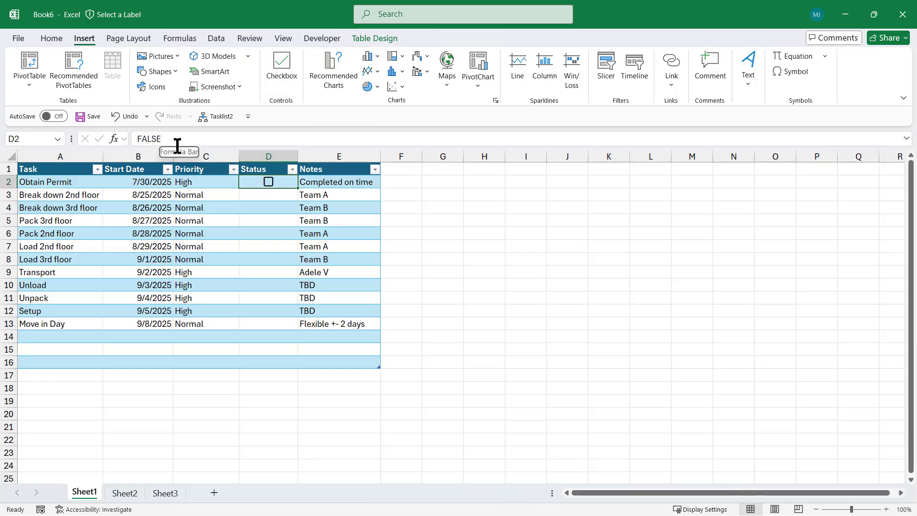
pyautogui.click(271, 186)
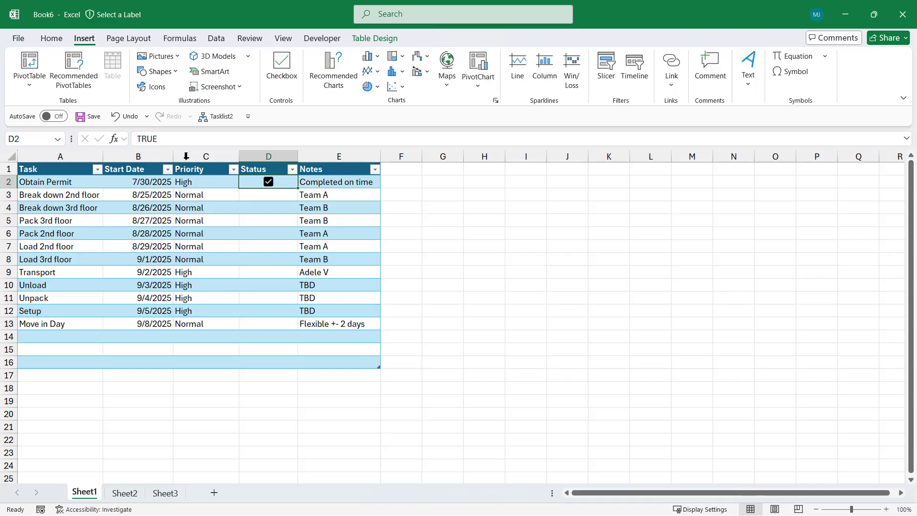
pyautogui.click(270, 186)
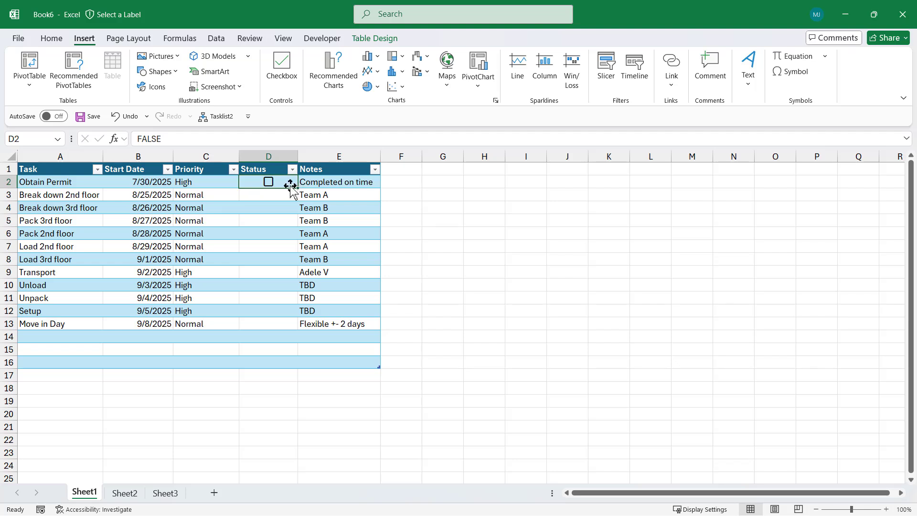
# - Copy the checkbox down the Status column through row 16
pyautogui.moveTo(349, 184); pyautogui.dragTo(80, 183)
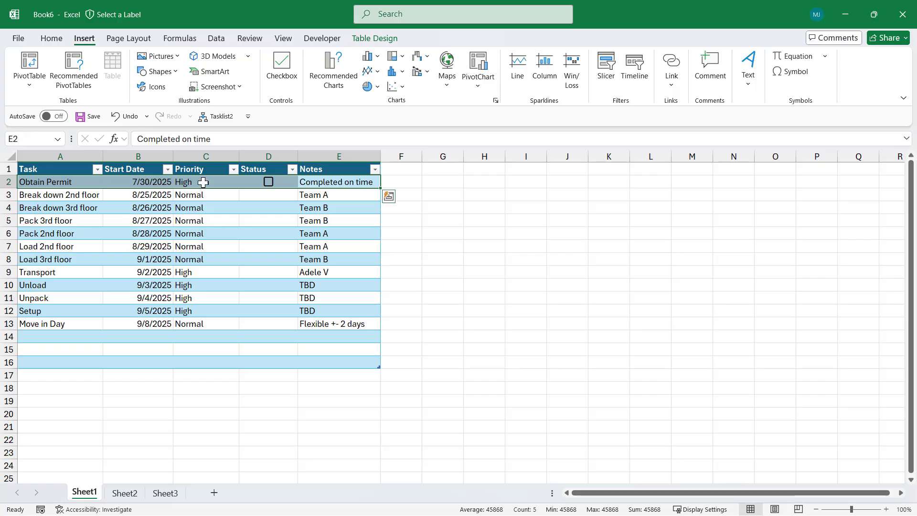
pyautogui.click(284, 185)
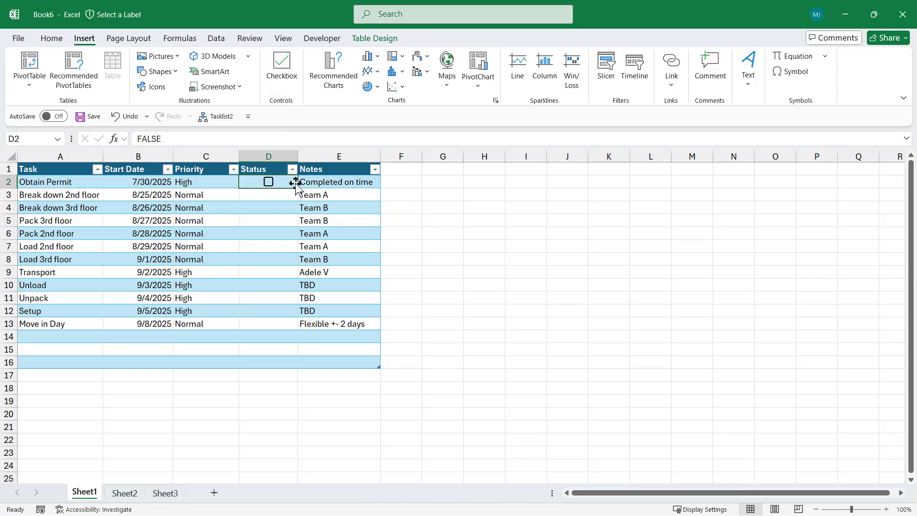
pyautogui.moveTo(299, 187); pyautogui.dragTo(284, 362)
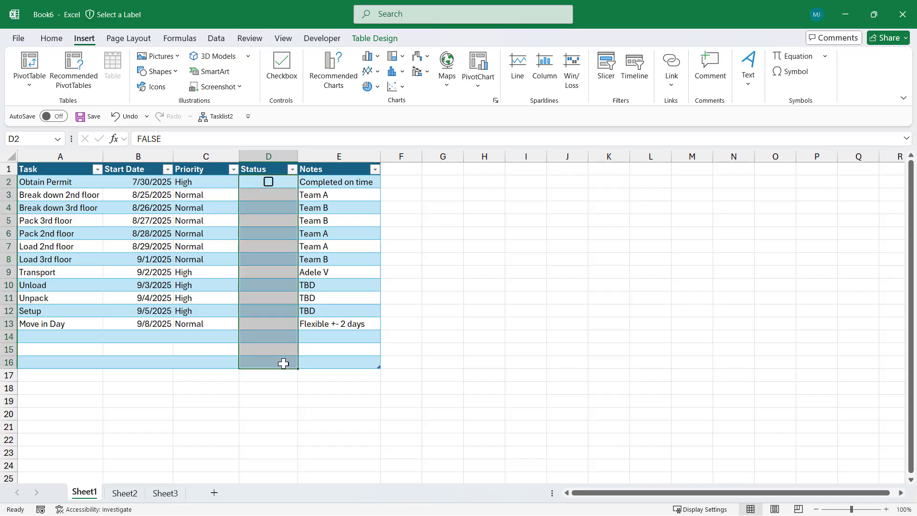
pyautogui.click(170, 220)
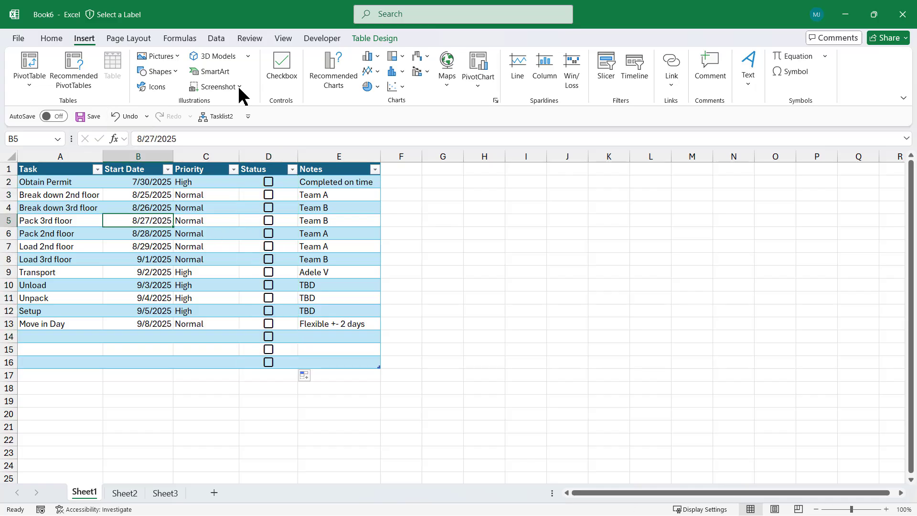
# - Tick the checkboxes for the Obtain Permit and Break down 2nd floor tasks
pyautogui.click(368, 39)
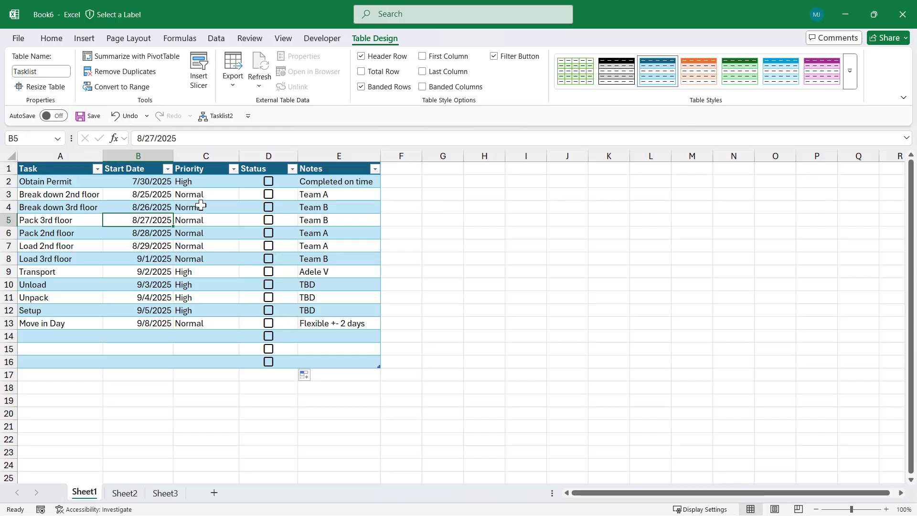
pyautogui.click(269, 186)
pyautogui.click(268, 195)
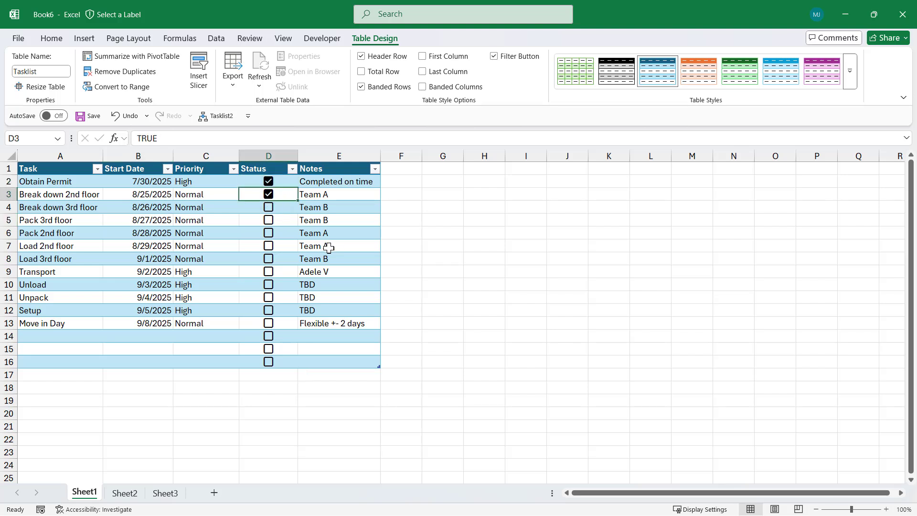
pyautogui.click(334, 233)
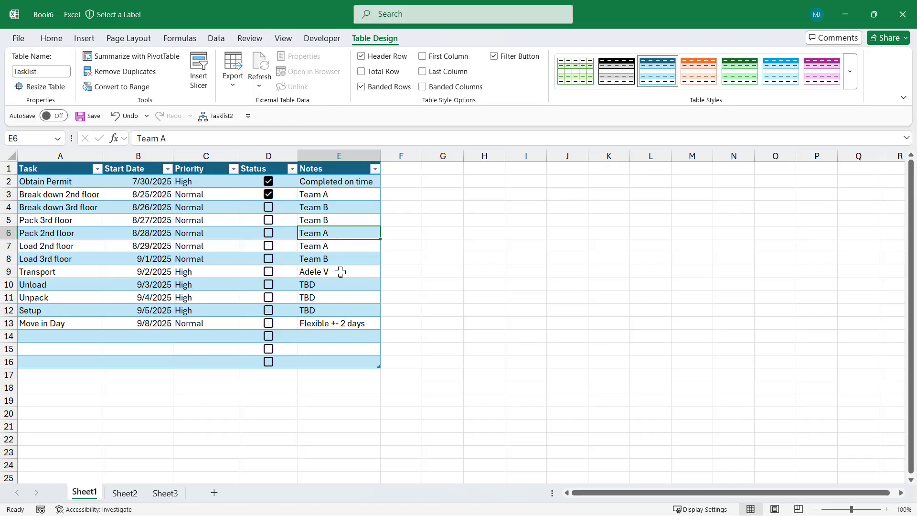
# - Select the table's data cells A2:E16 and start a formula-based conditional formatting rule referencing cell D2
pyautogui.click(52, 183)
pyautogui.moveTo(52, 182); pyautogui.dragTo(329, 357)
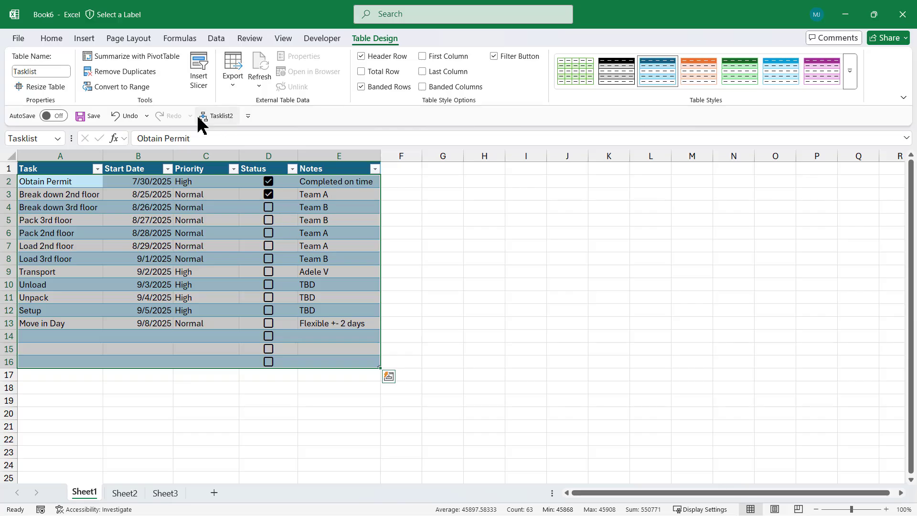
pyautogui.click(58, 39)
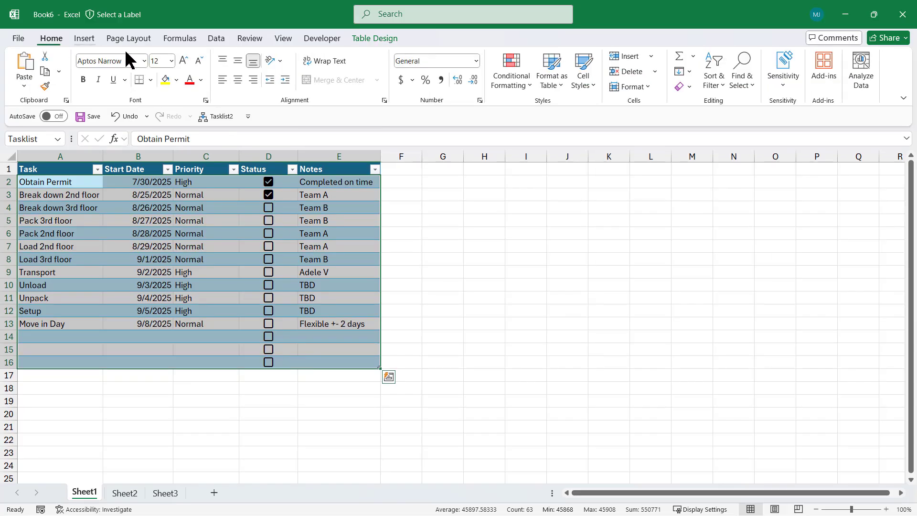
pyautogui.click(529, 82)
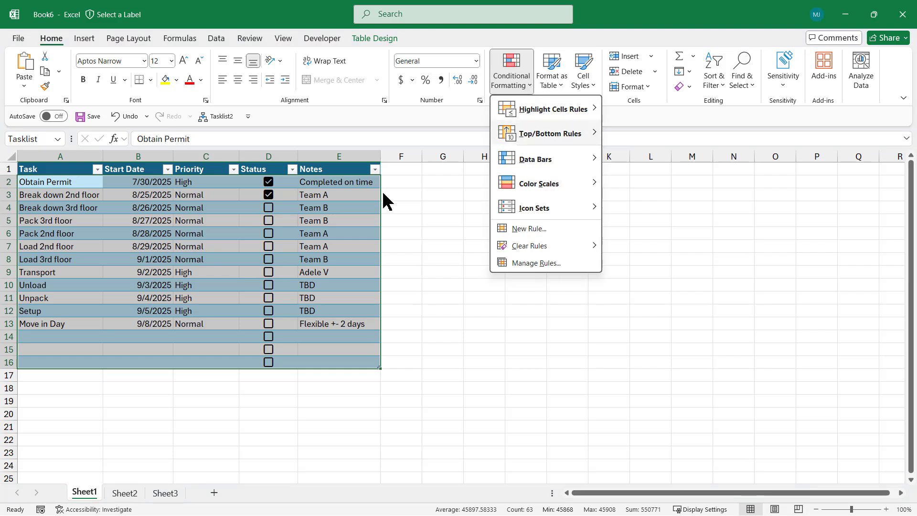
pyautogui.click(539, 231)
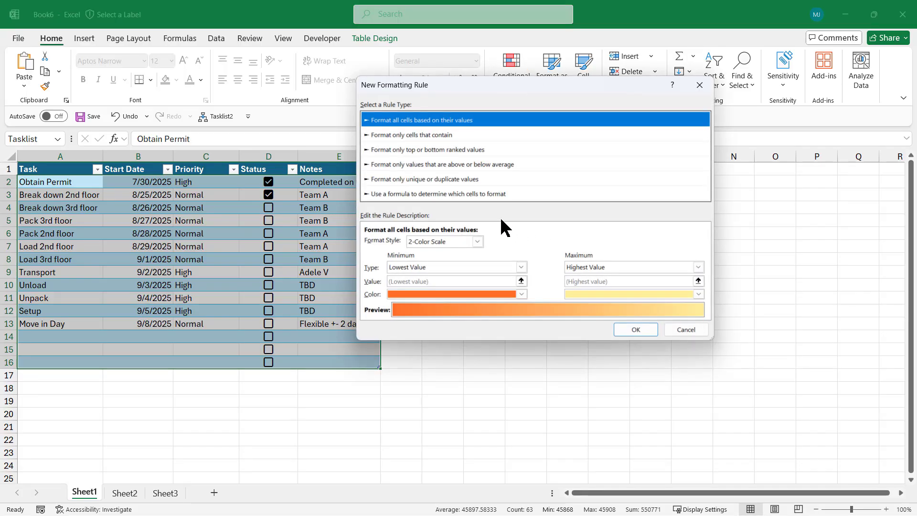
pyautogui.click(399, 195)
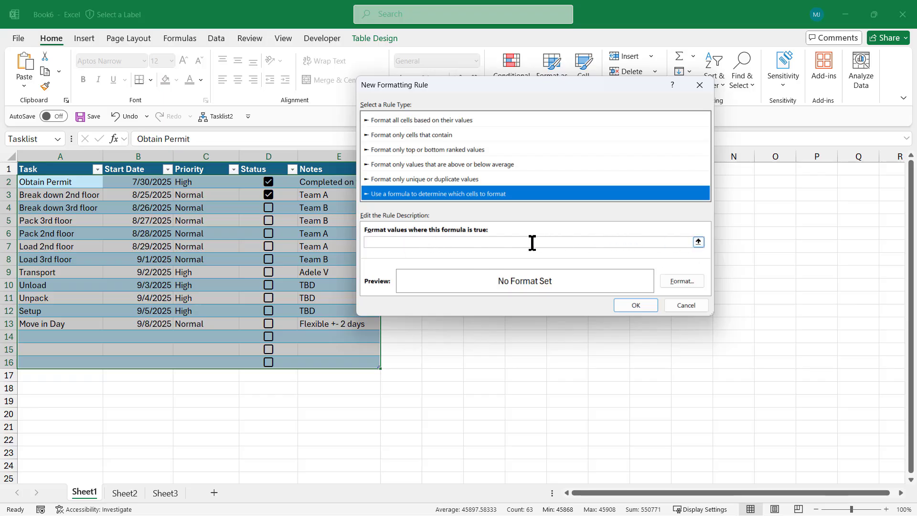
pyautogui.click(422, 242)
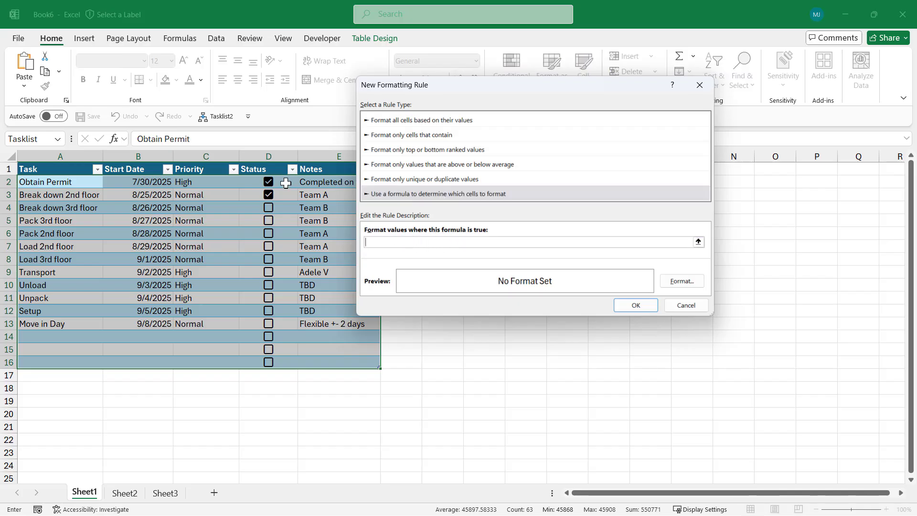
pyautogui.click(286, 182)
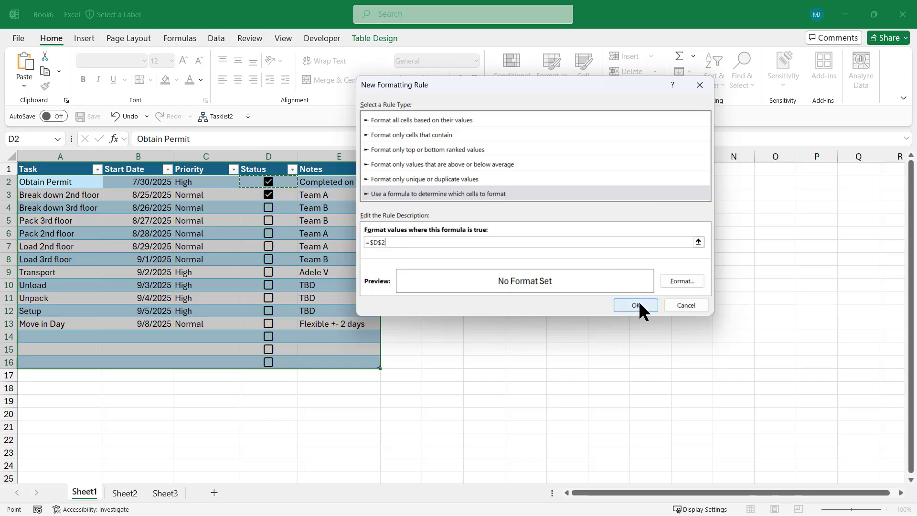
# - Set the rule's format to strikethrough text with a light peach fill and apply the rule
pyautogui.click(683, 281)
pyautogui.click(401, 183)
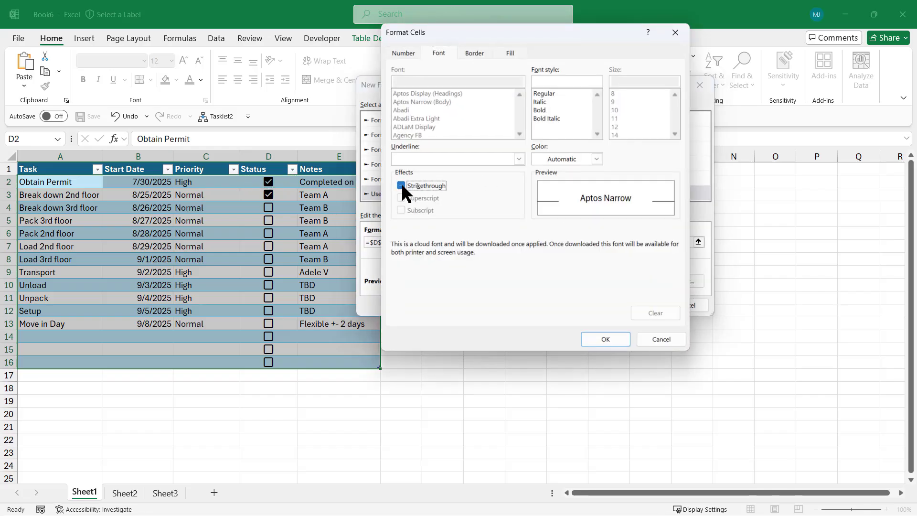
pyautogui.click(510, 53)
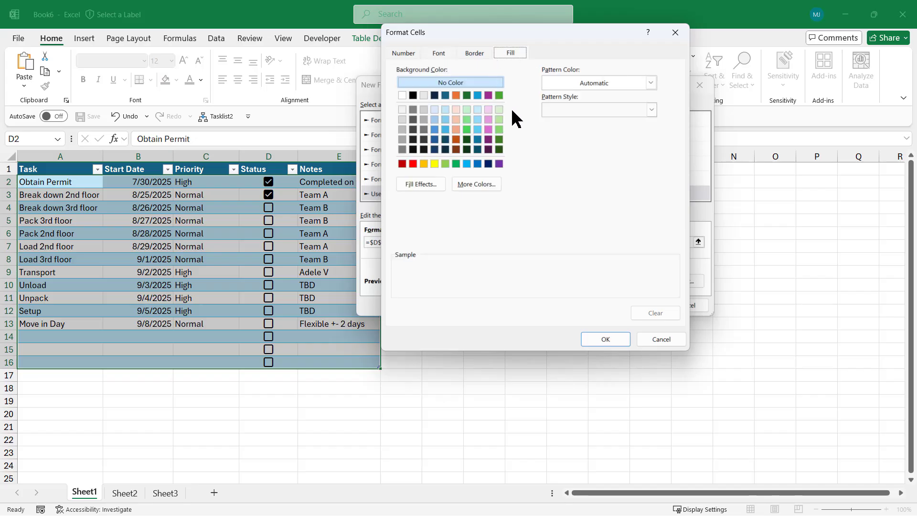
pyautogui.click(456, 109)
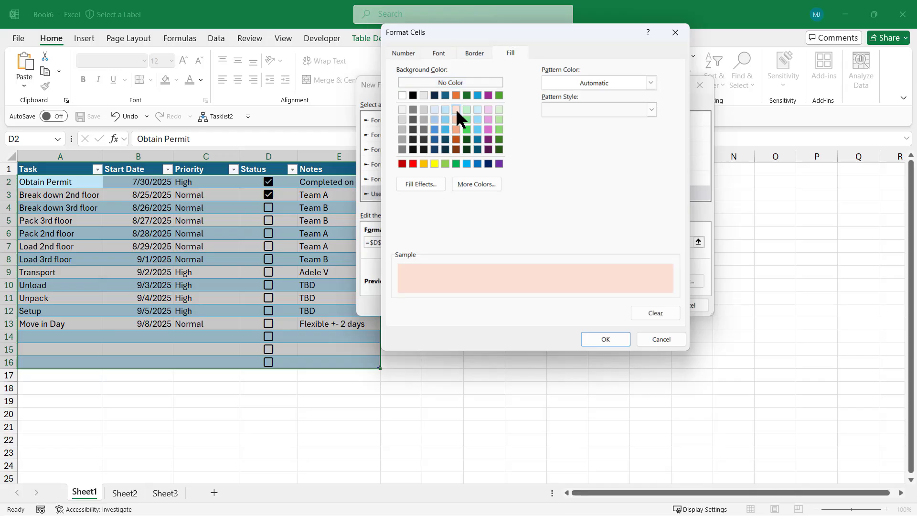
pyautogui.click(605, 338)
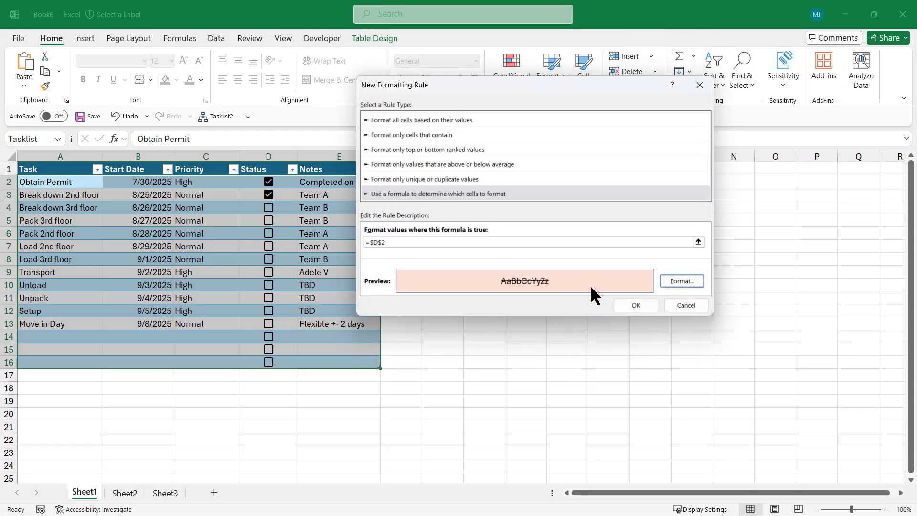
pyautogui.click(633, 303)
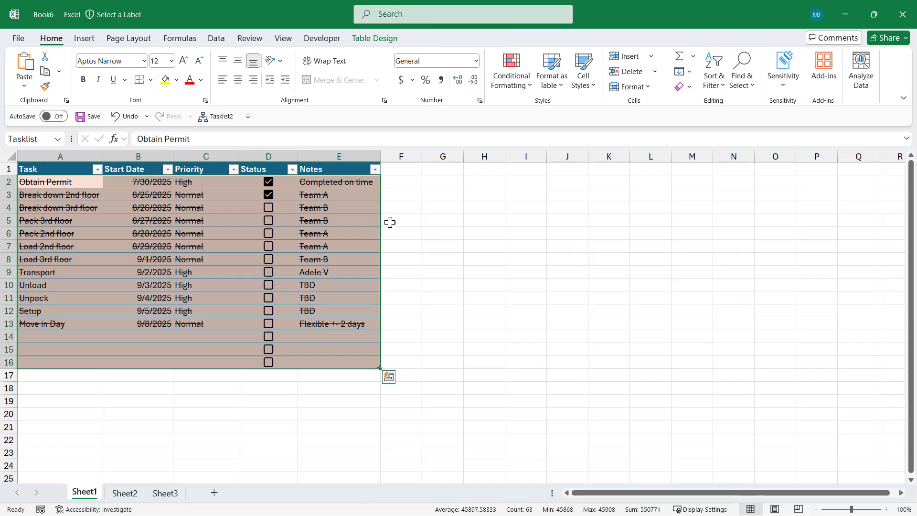
# - Test the rule by unticking and reticking the first two tasks' checkboxes
pyautogui.click(269, 183)
pyautogui.click(269, 195)
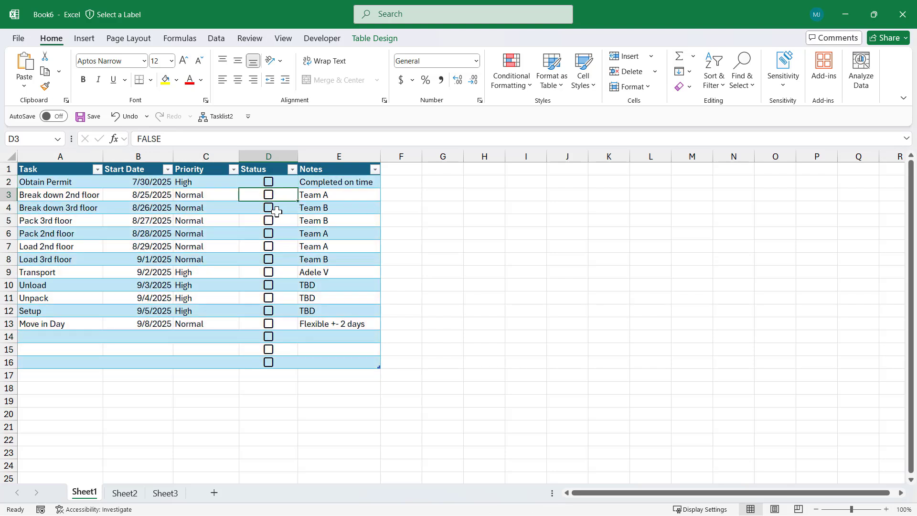
pyautogui.click(269, 182)
pyautogui.click(269, 195)
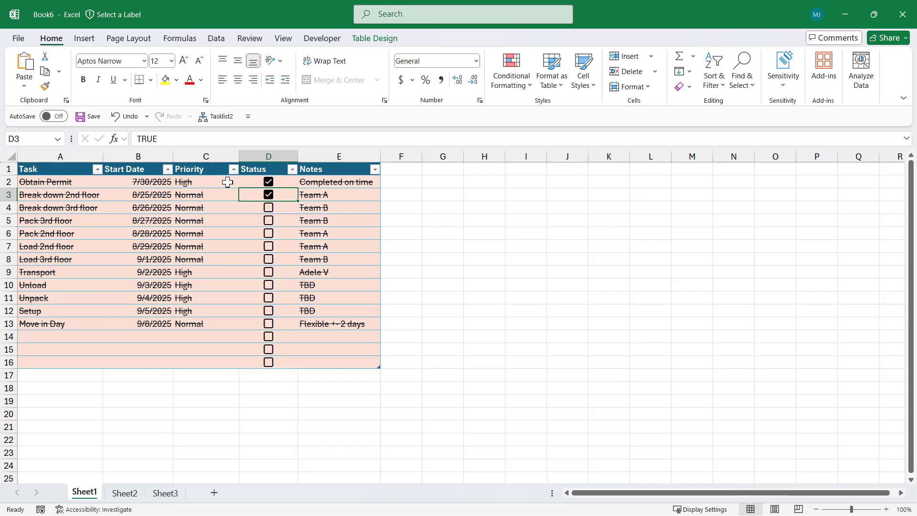
# - Select Status cells down the column to review their checkbox values
pyautogui.click(281, 182)
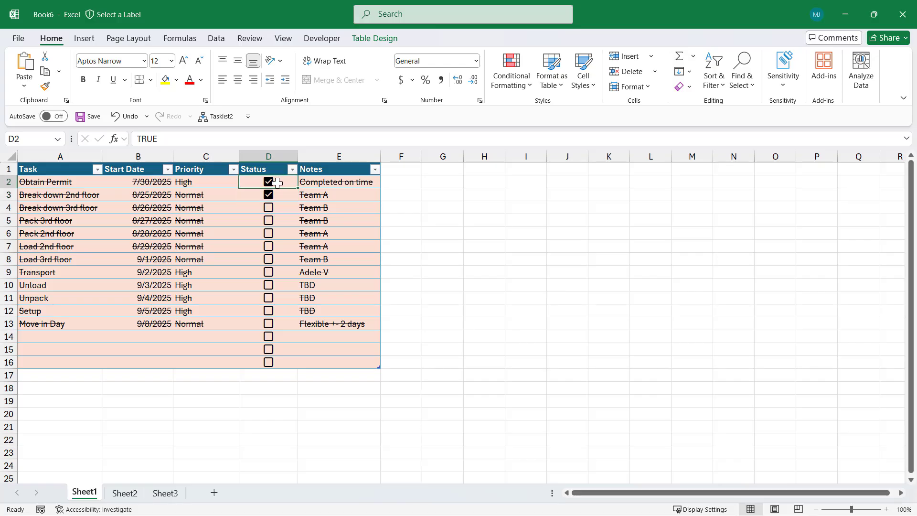
pyautogui.click(287, 195)
pyautogui.click(287, 207)
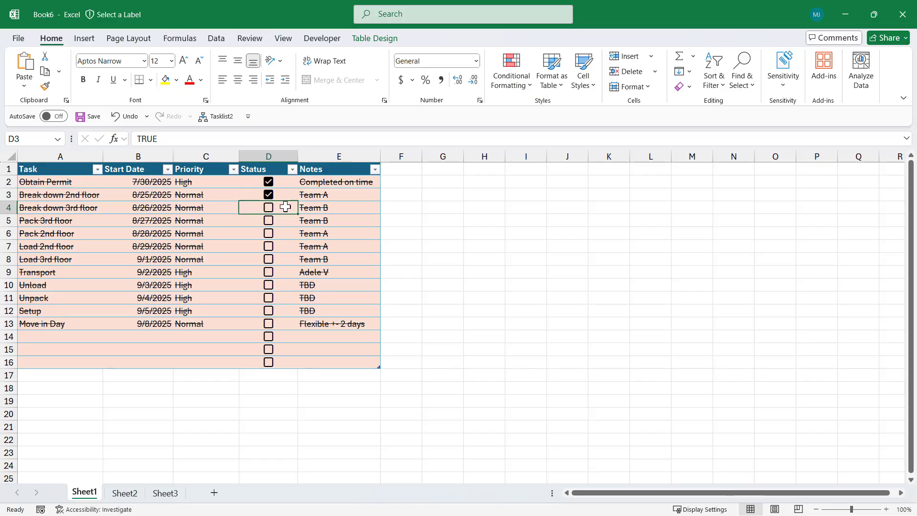
pyautogui.click(287, 220)
pyautogui.click(287, 232)
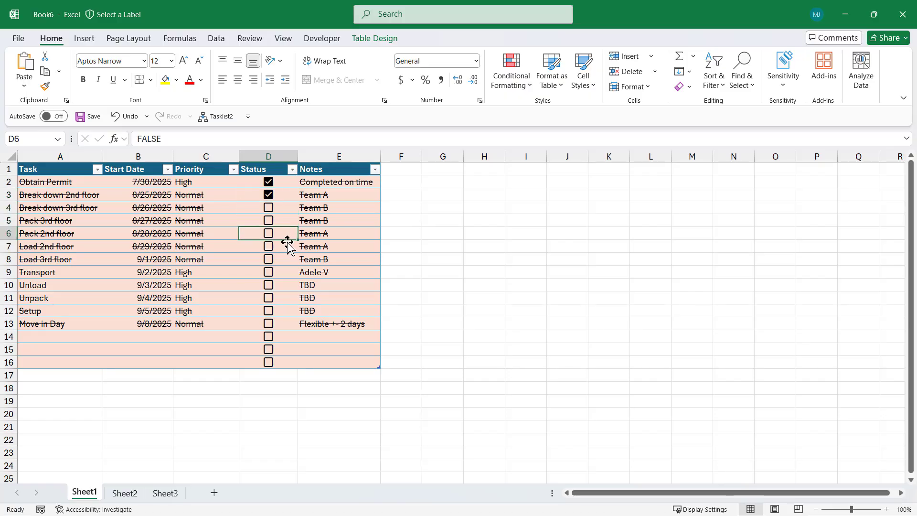
pyautogui.click(286, 244)
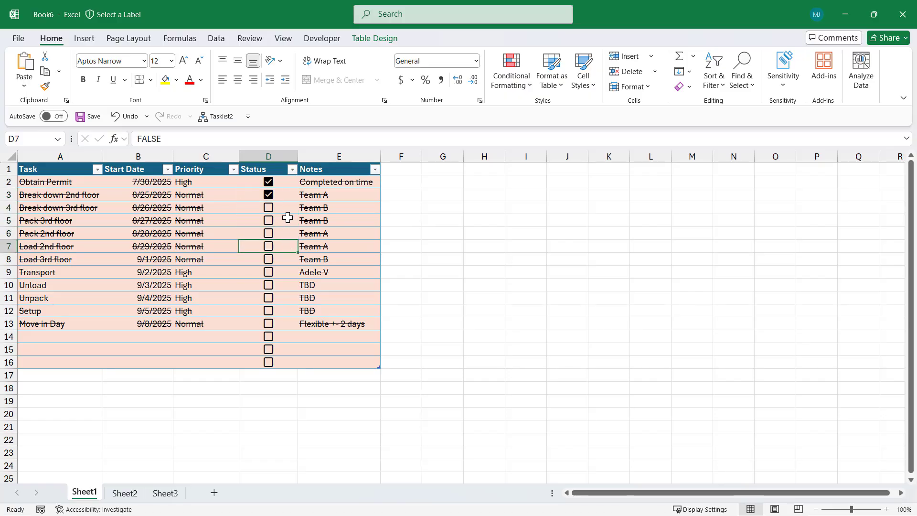
pyautogui.click(286, 182)
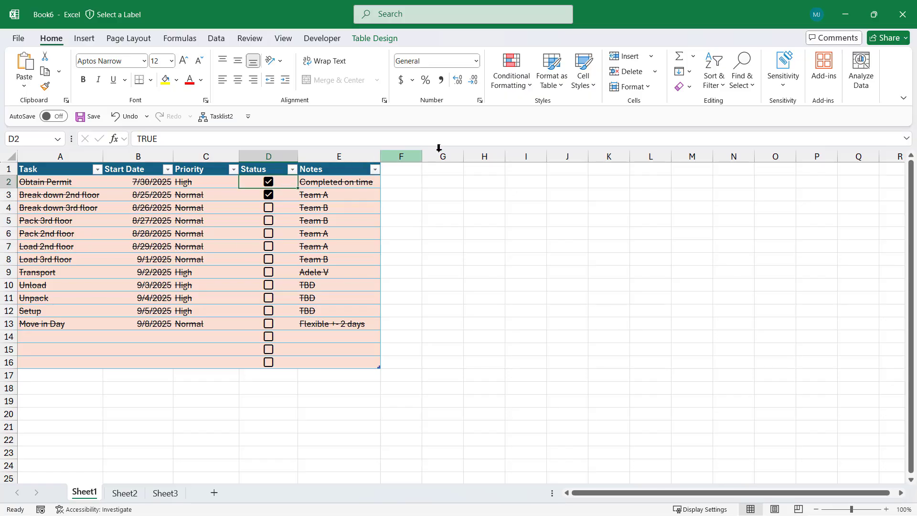
# - Edit the conditional formatting rule's formula to =$D2 and apply the change
pyautogui.click(527, 84)
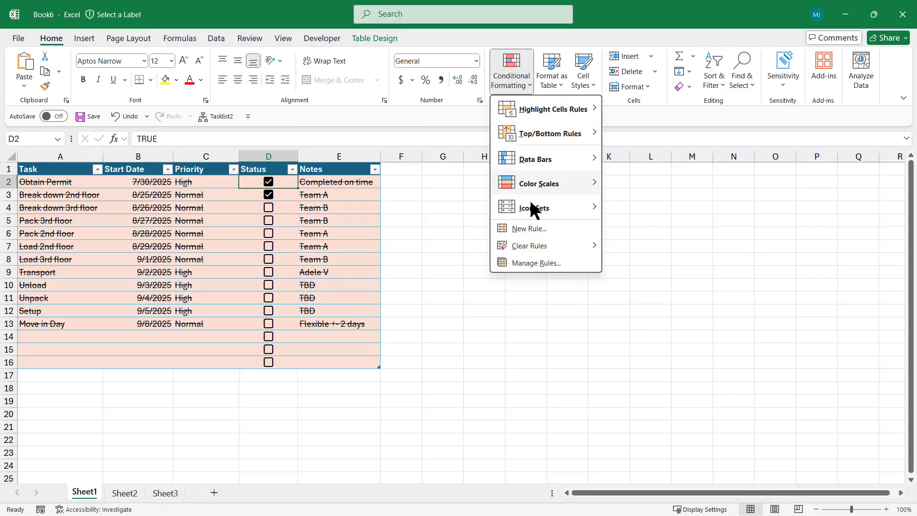
pyautogui.click(535, 263)
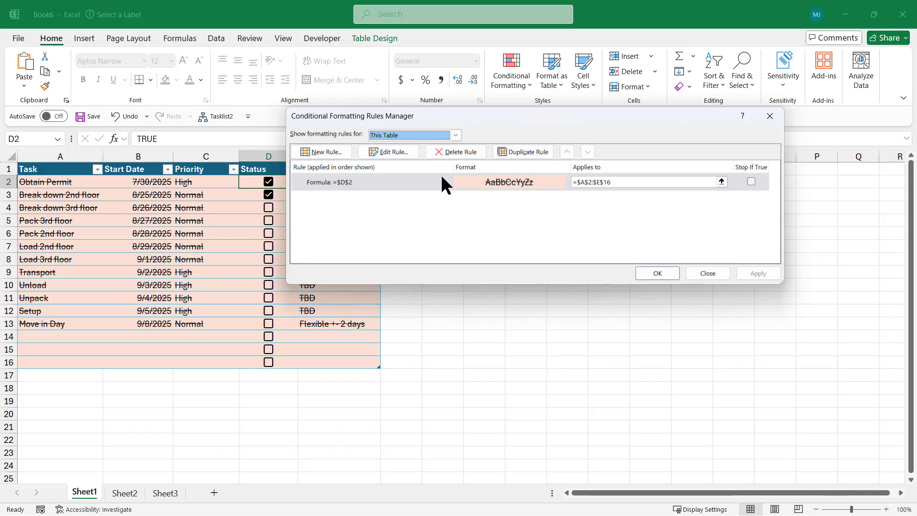
pyautogui.click(389, 151)
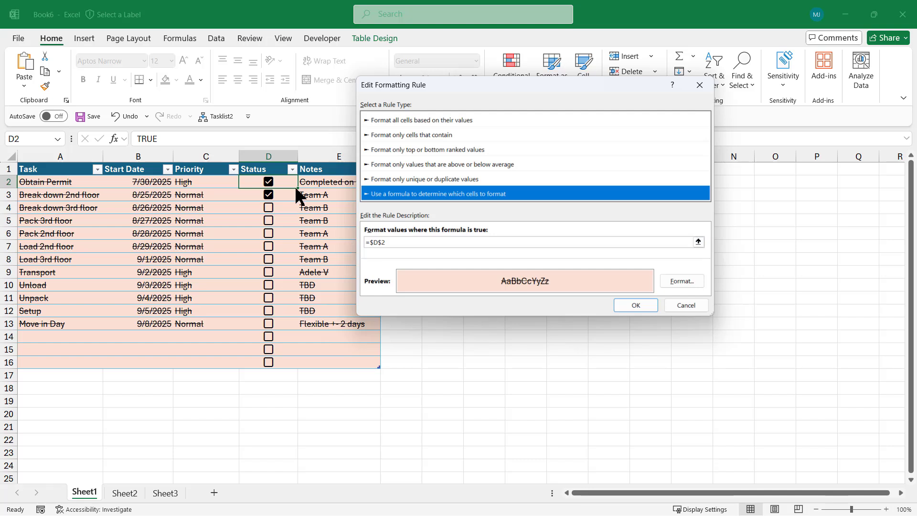
pyautogui.click(379, 241)
pyautogui.press('Delete')
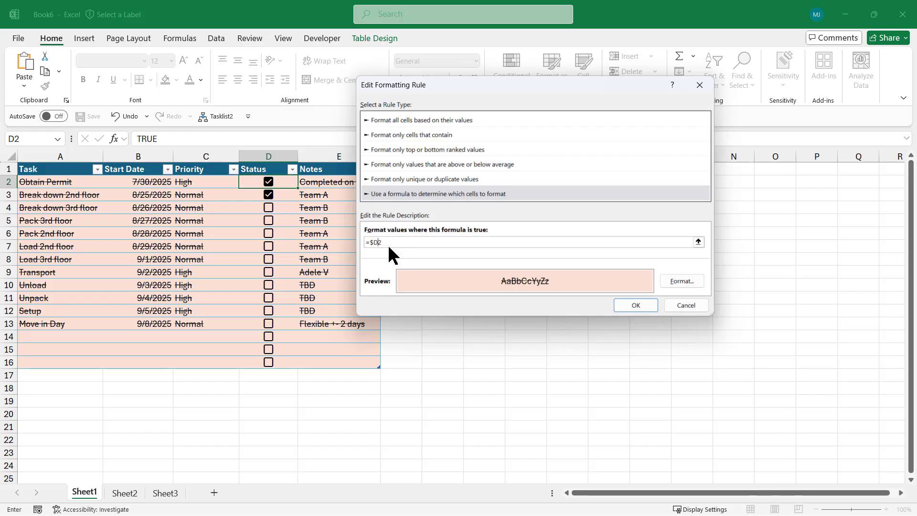
pyautogui.click(267, 195)
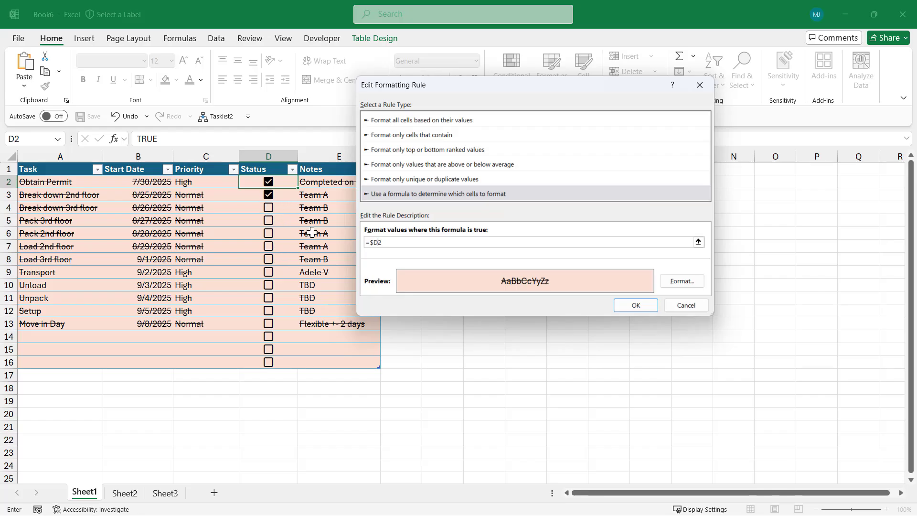
pyautogui.click(638, 304)
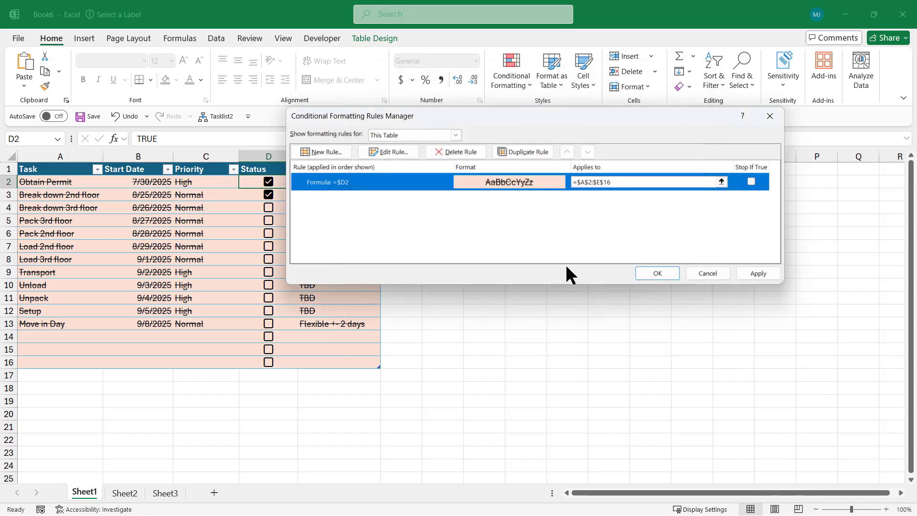
pyautogui.click(749, 275)
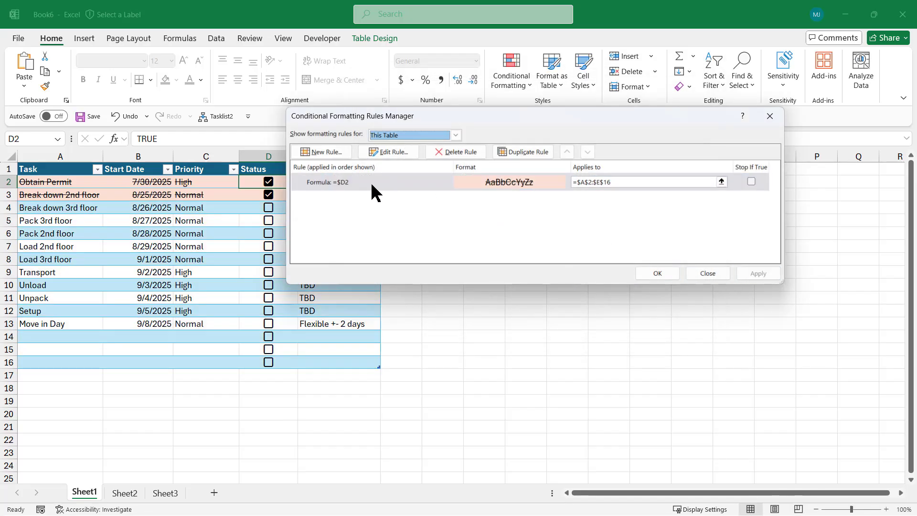
# - Close the conditional formatting rules manager and tick the Unload task's checkbox to test the rule
pyautogui.moveTo(475, 116); pyautogui.dragTo(582, 151)
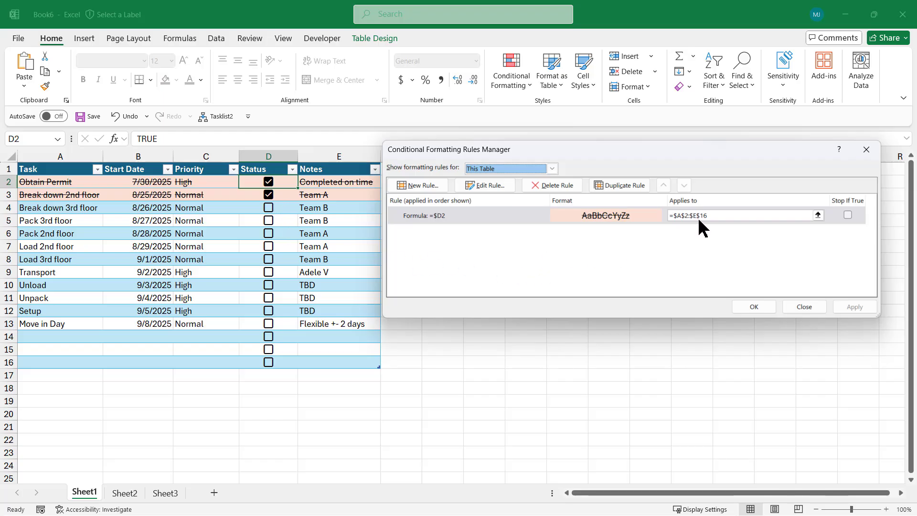
pyautogui.click(754, 306)
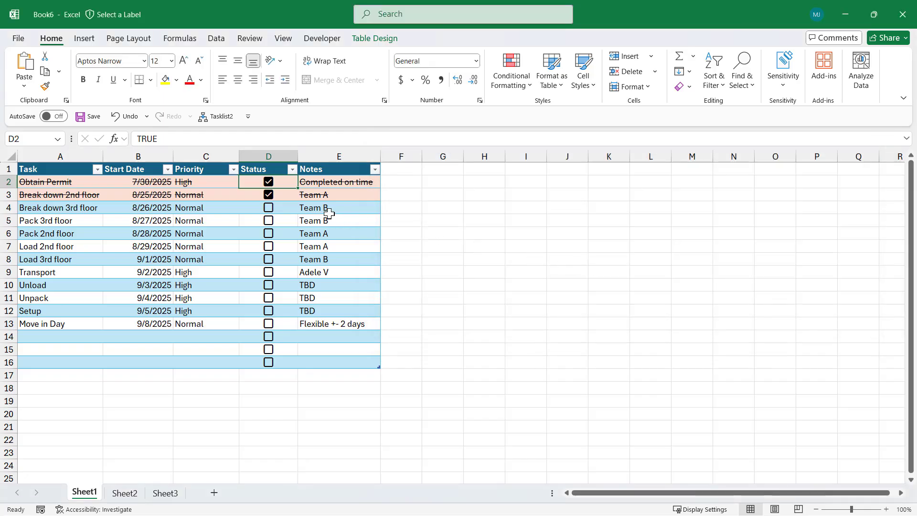
pyautogui.click(269, 284)
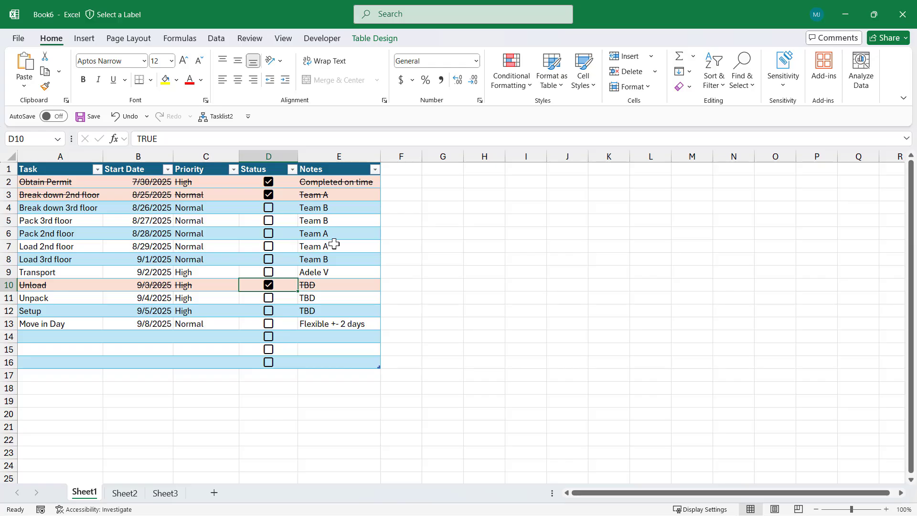
pyautogui.scroll(-2, 350, 233)
pyautogui.scroll(-3, 351, 233)
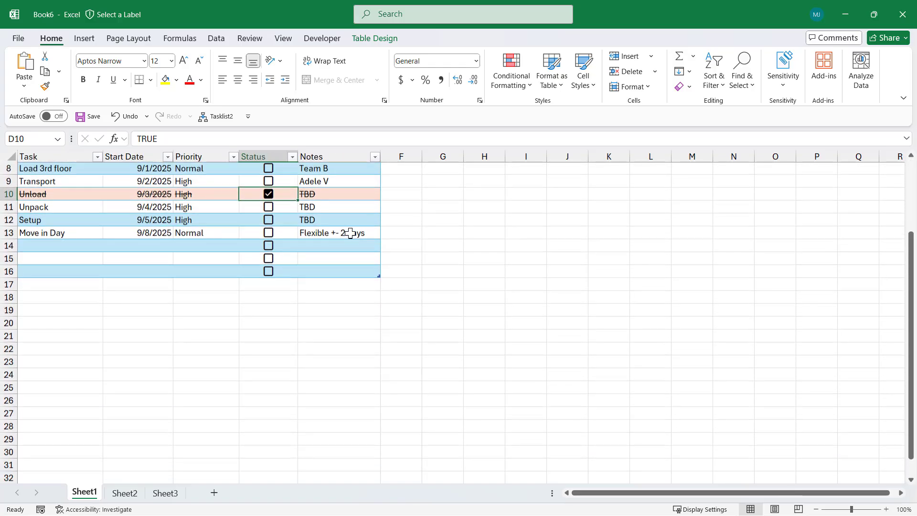
pyautogui.scroll(5, 351, 233)
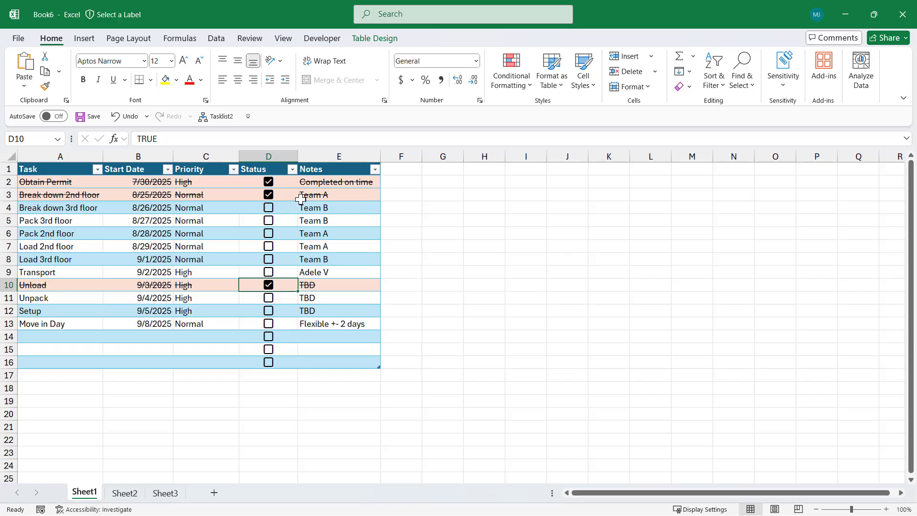
pyautogui.scroll(-2, 301, 199)
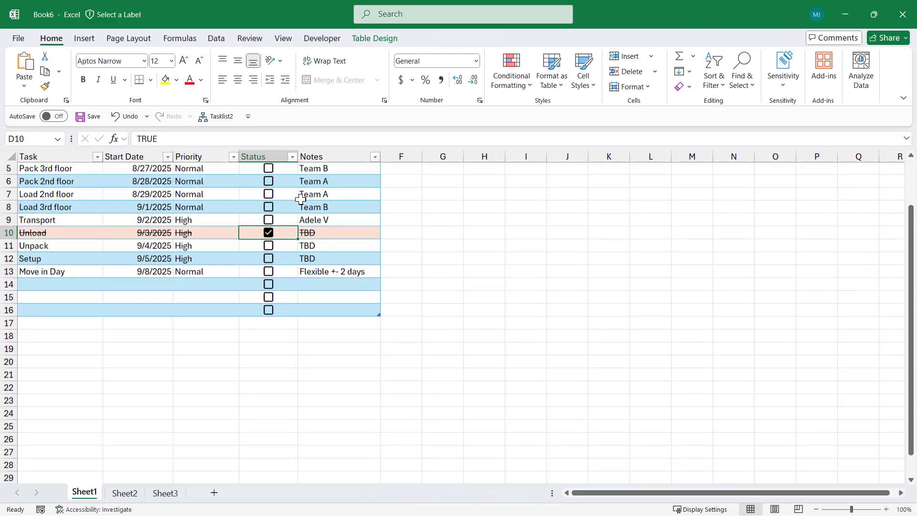
pyautogui.click(88, 40)
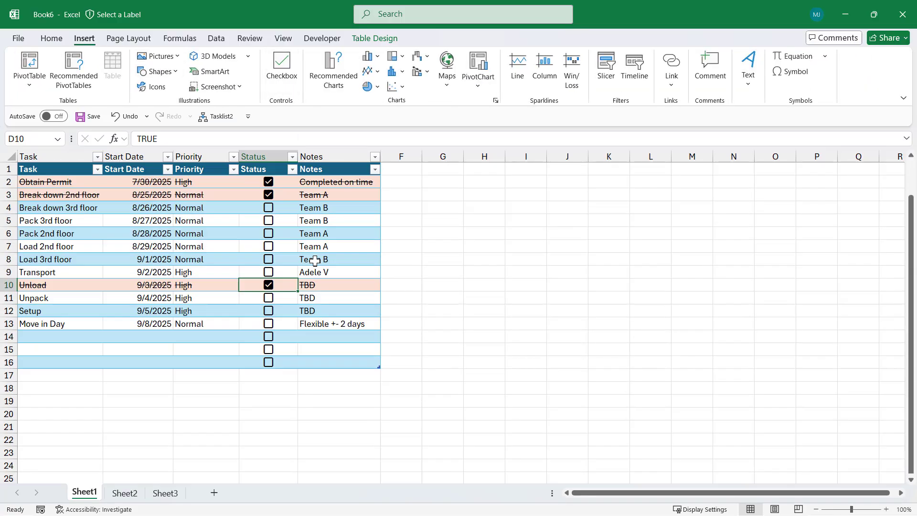
pyautogui.scroll(2, 313, 241)
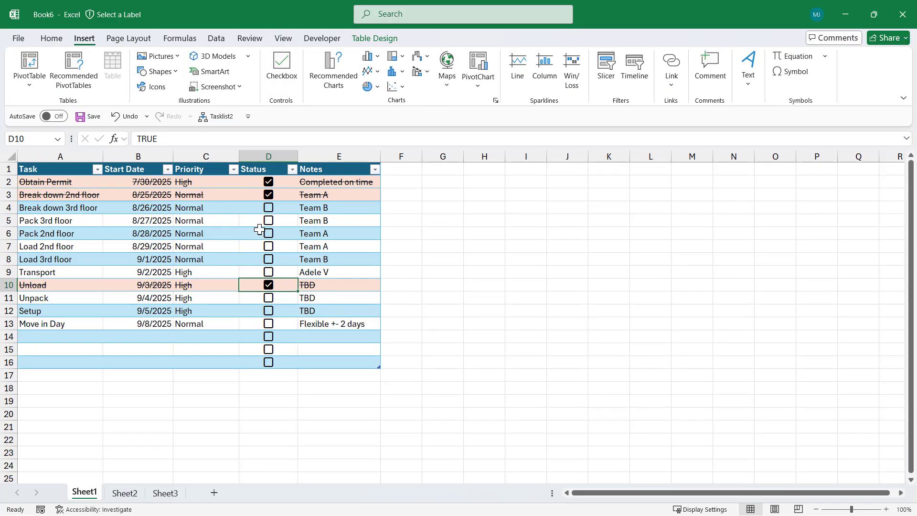